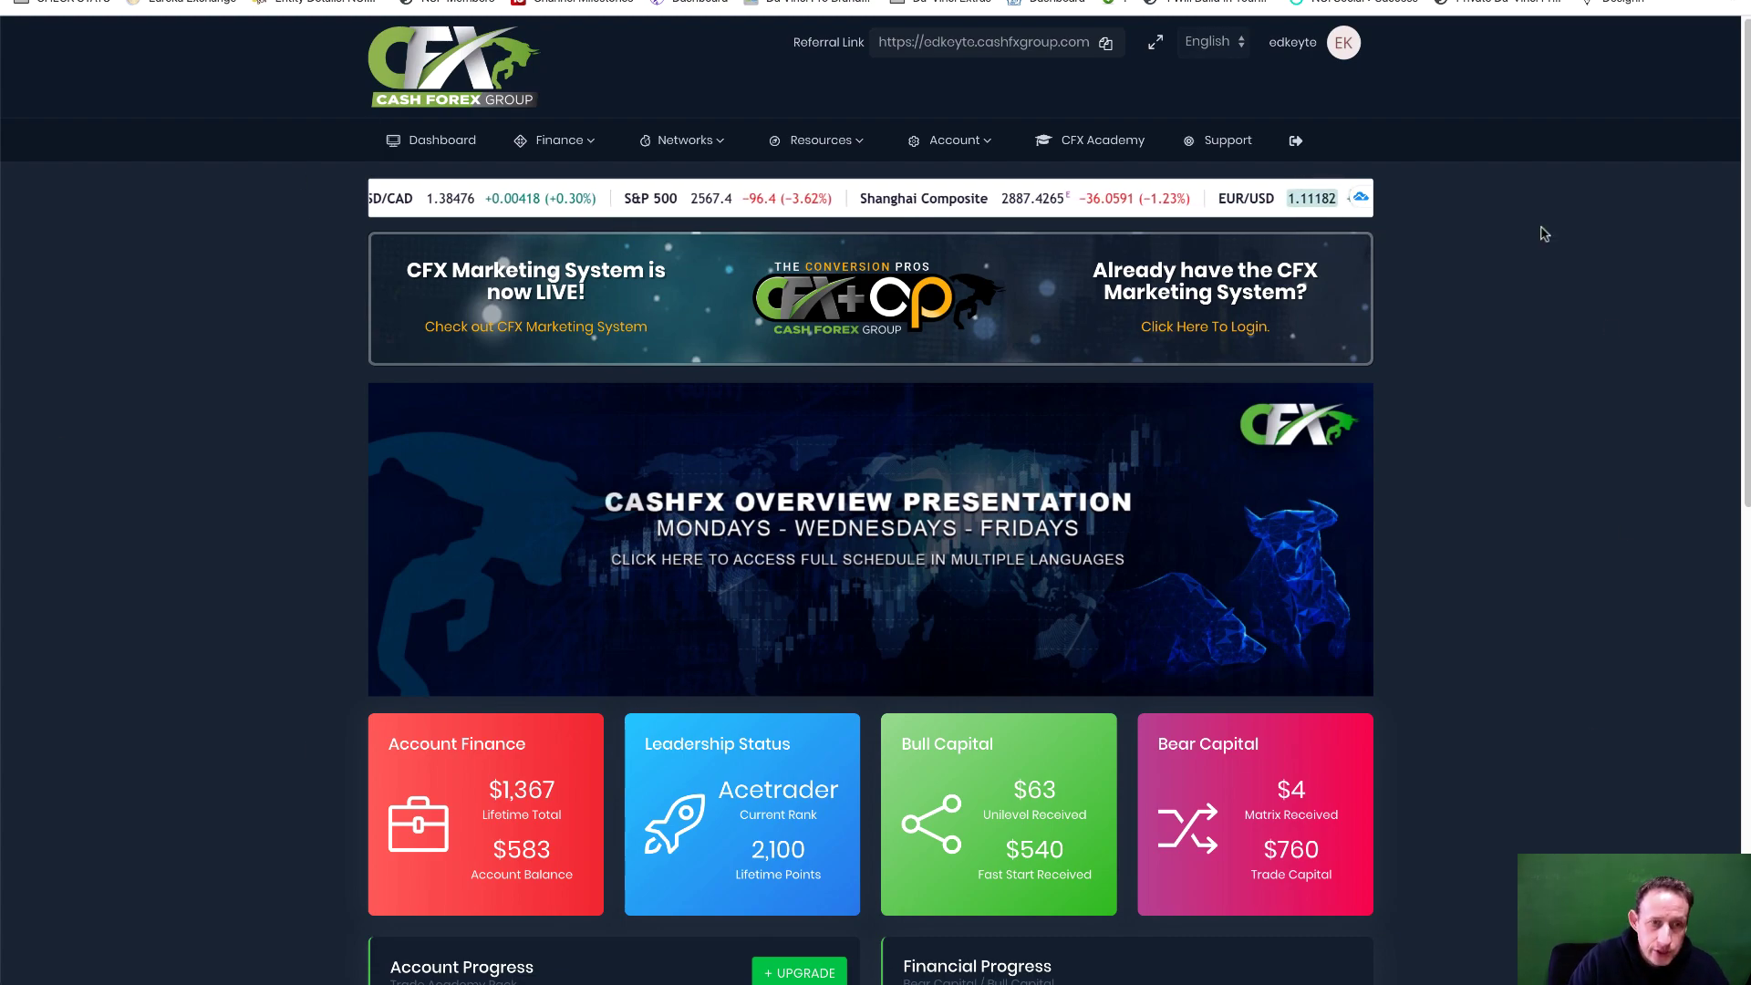
Open Web TV from the Resources menu to view the live EURAUD chart
{"action": "left_click", "coordinate": [819, 139]}
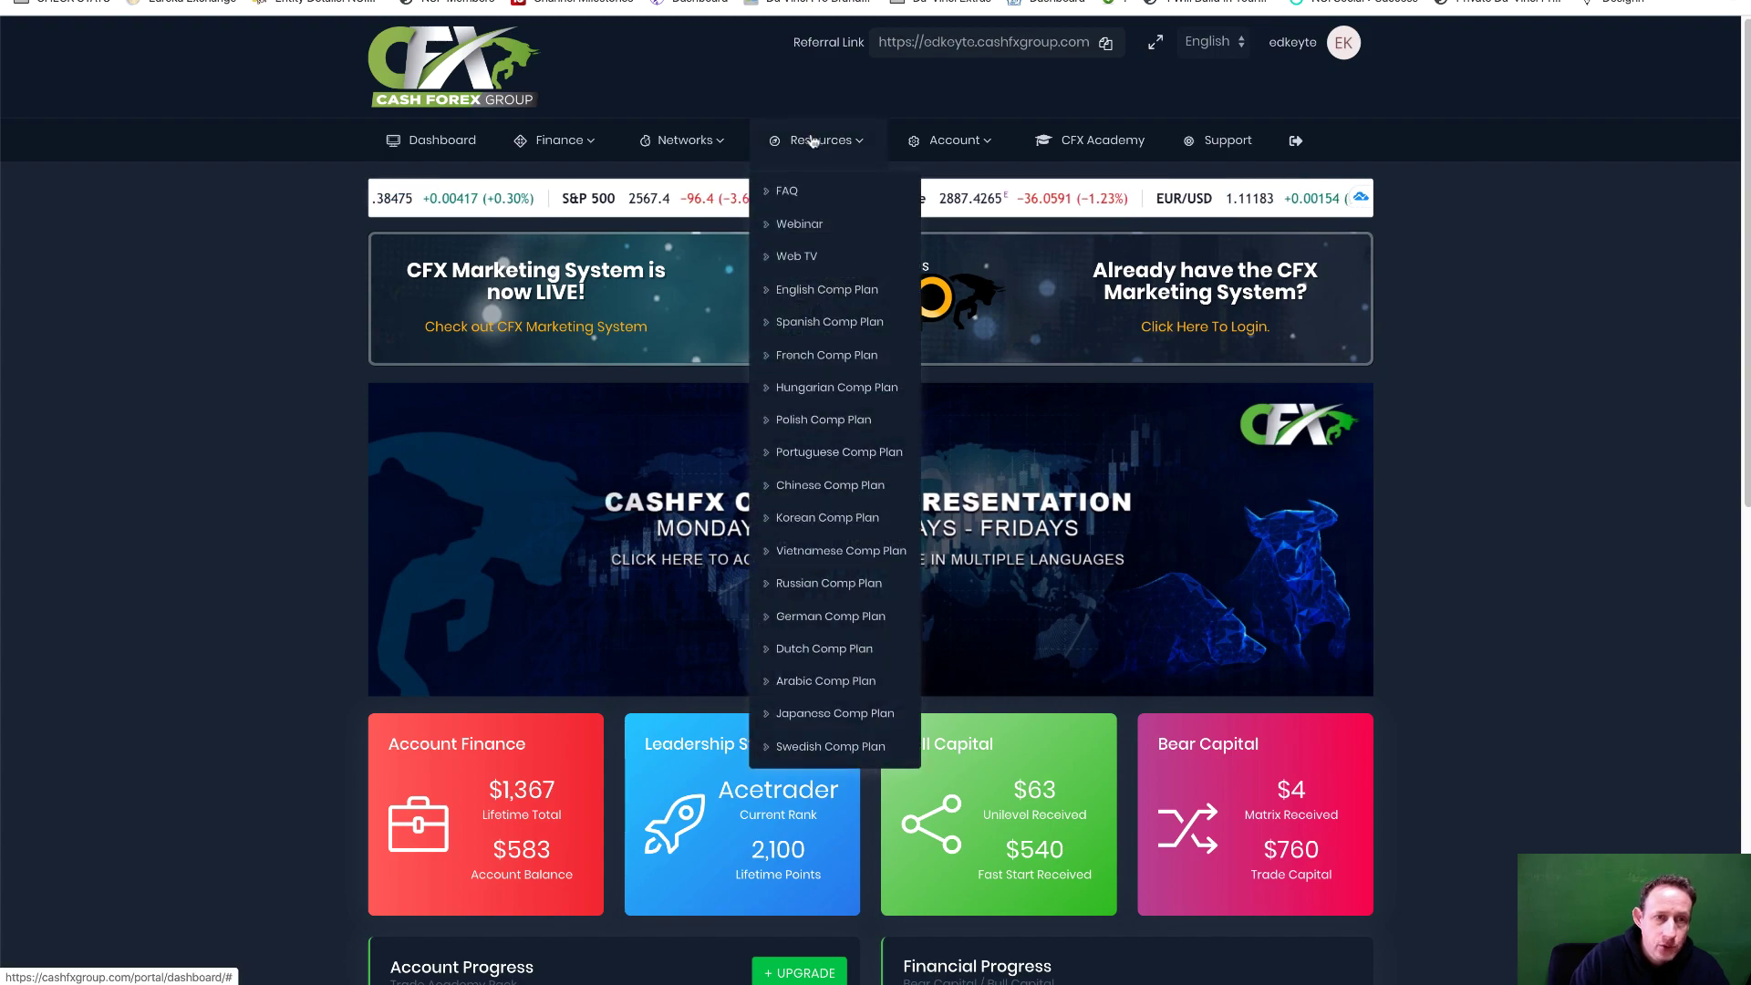
{"action": "left_click", "coordinate": [789, 259]}
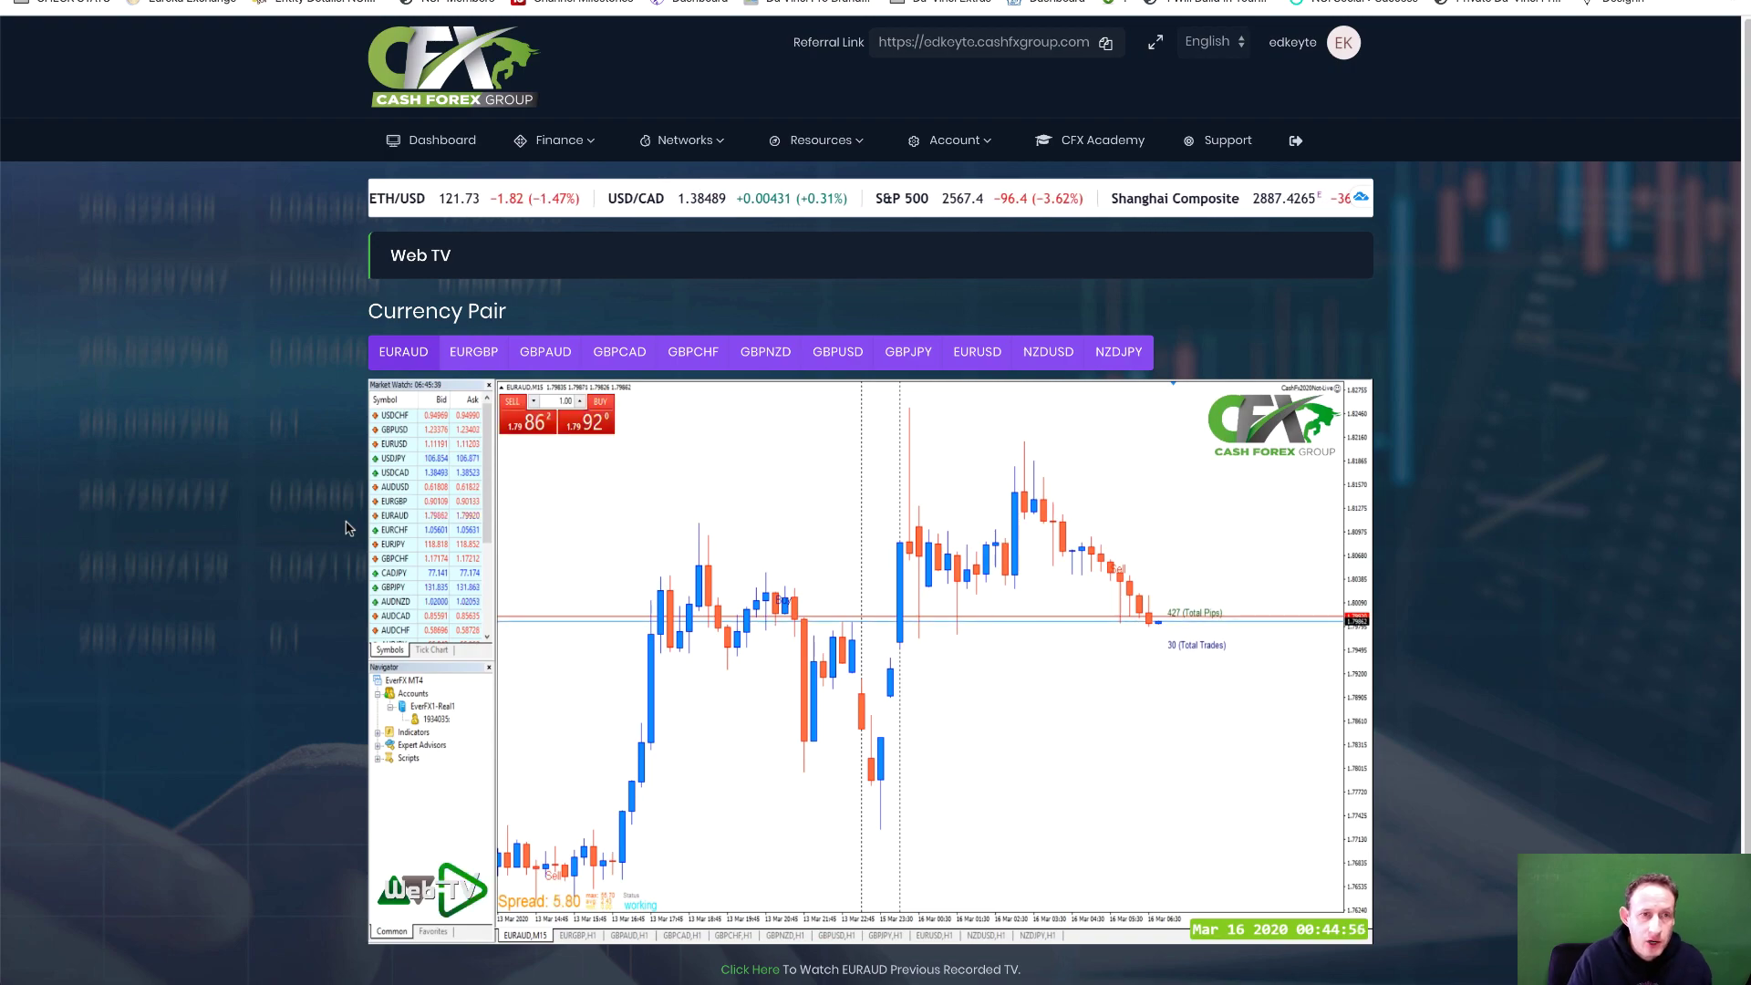
Reopen the Resources menu, then go back to the dashboard with the account and capital cards
{"action": "left_click", "coordinate": [821, 140]}
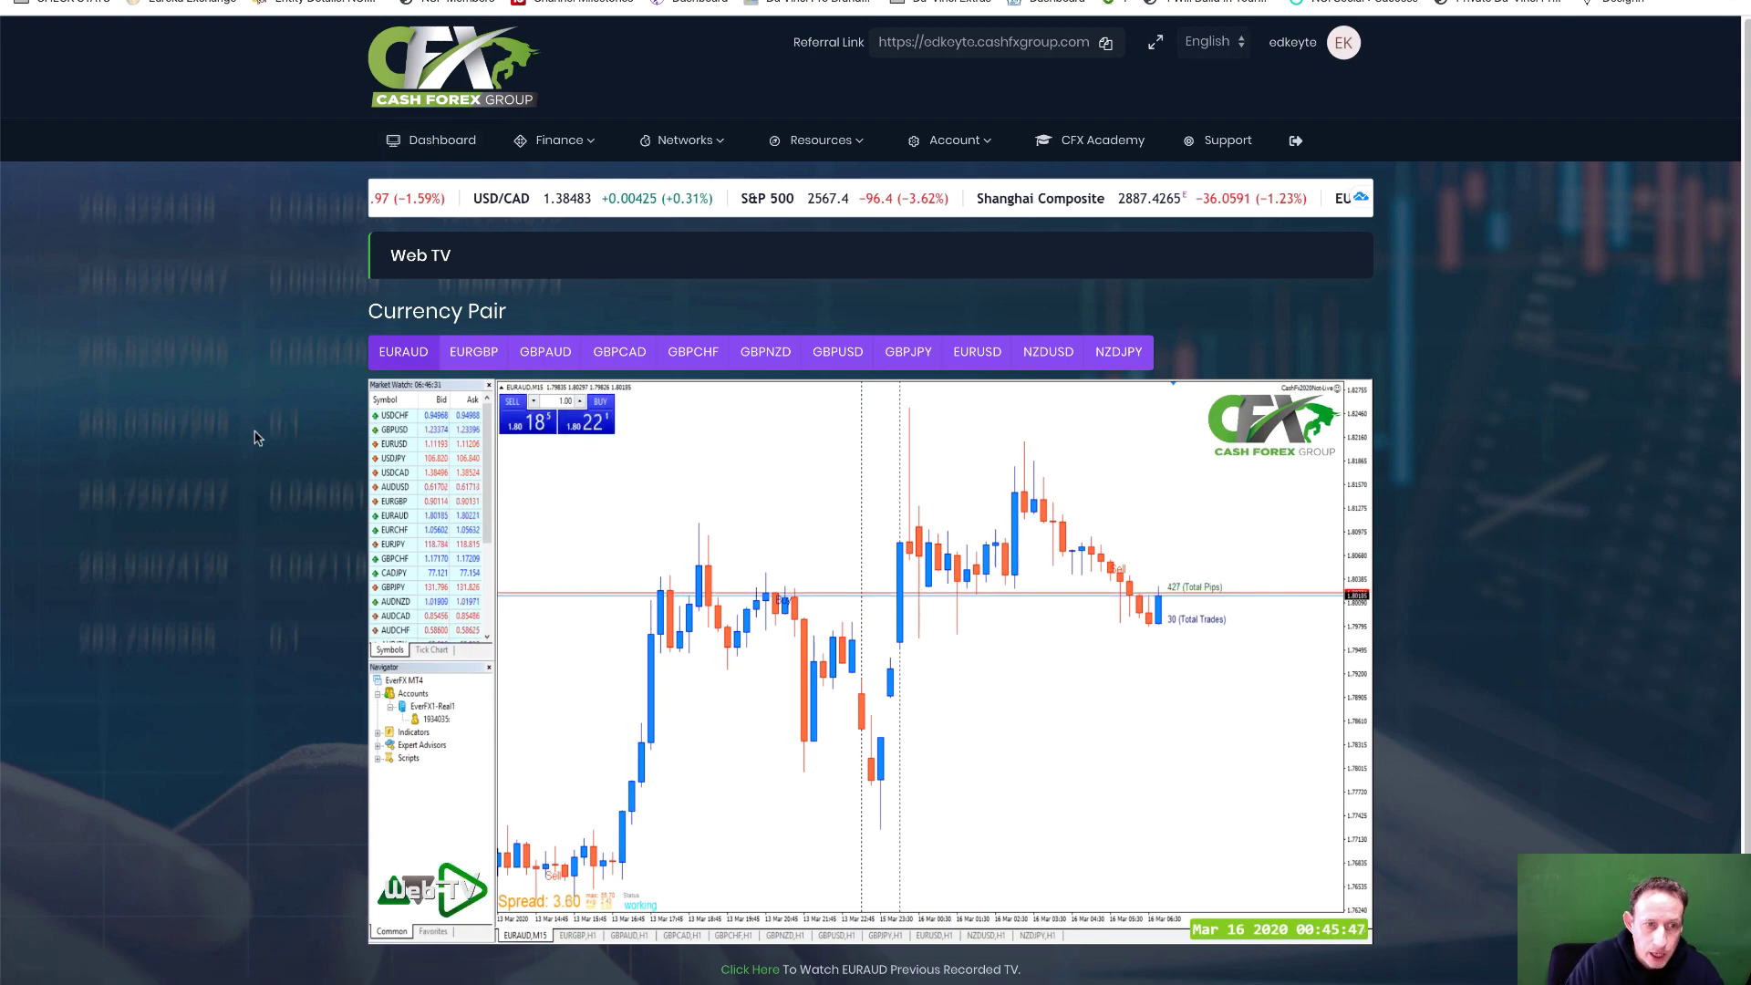
{"action": "key", "text": "alt+Left"}
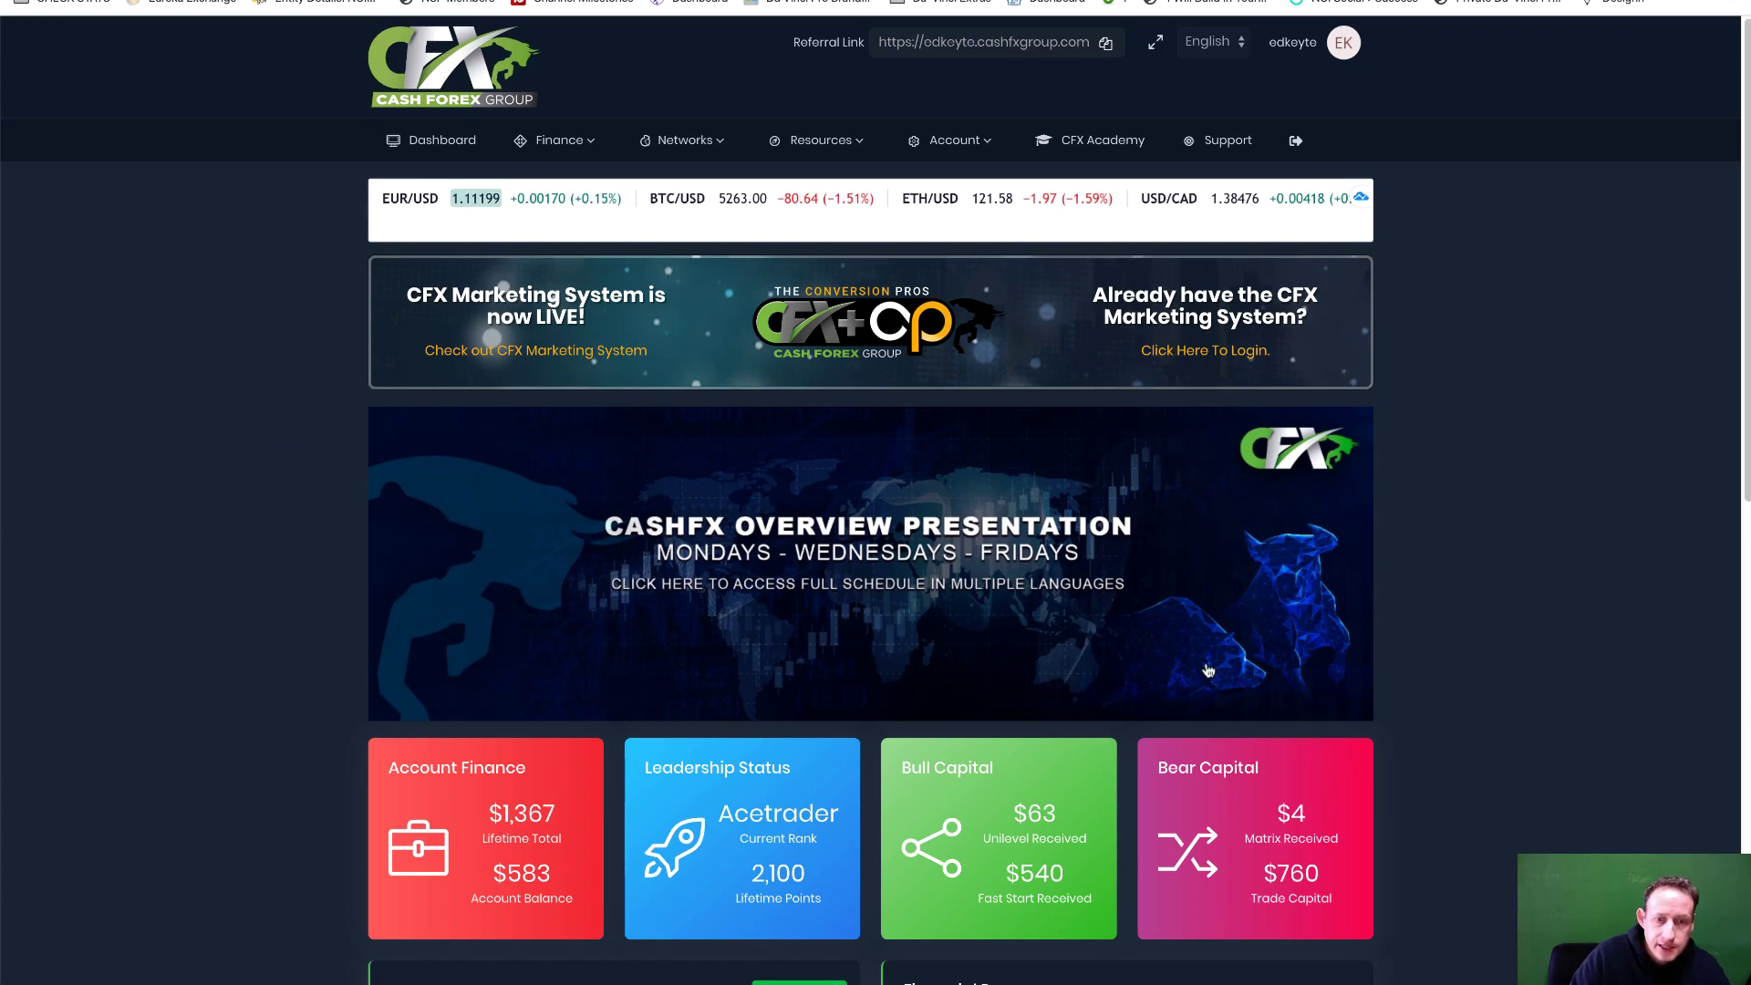
{"action": "scroll", "coordinate": [1207, 666], "scroll_direction": "down", "scroll_amount": 5}
{"action": "scroll", "coordinate": [1206, 667], "scroll_direction": "down", "scroll_amount": 5}
{"action": "scroll", "coordinate": [1206, 666], "scroll_direction": "down", "scroll_amount": 3}
{"action": "scroll", "coordinate": [1206, 666], "scroll_direction": "up", "scroll_amount": 15}
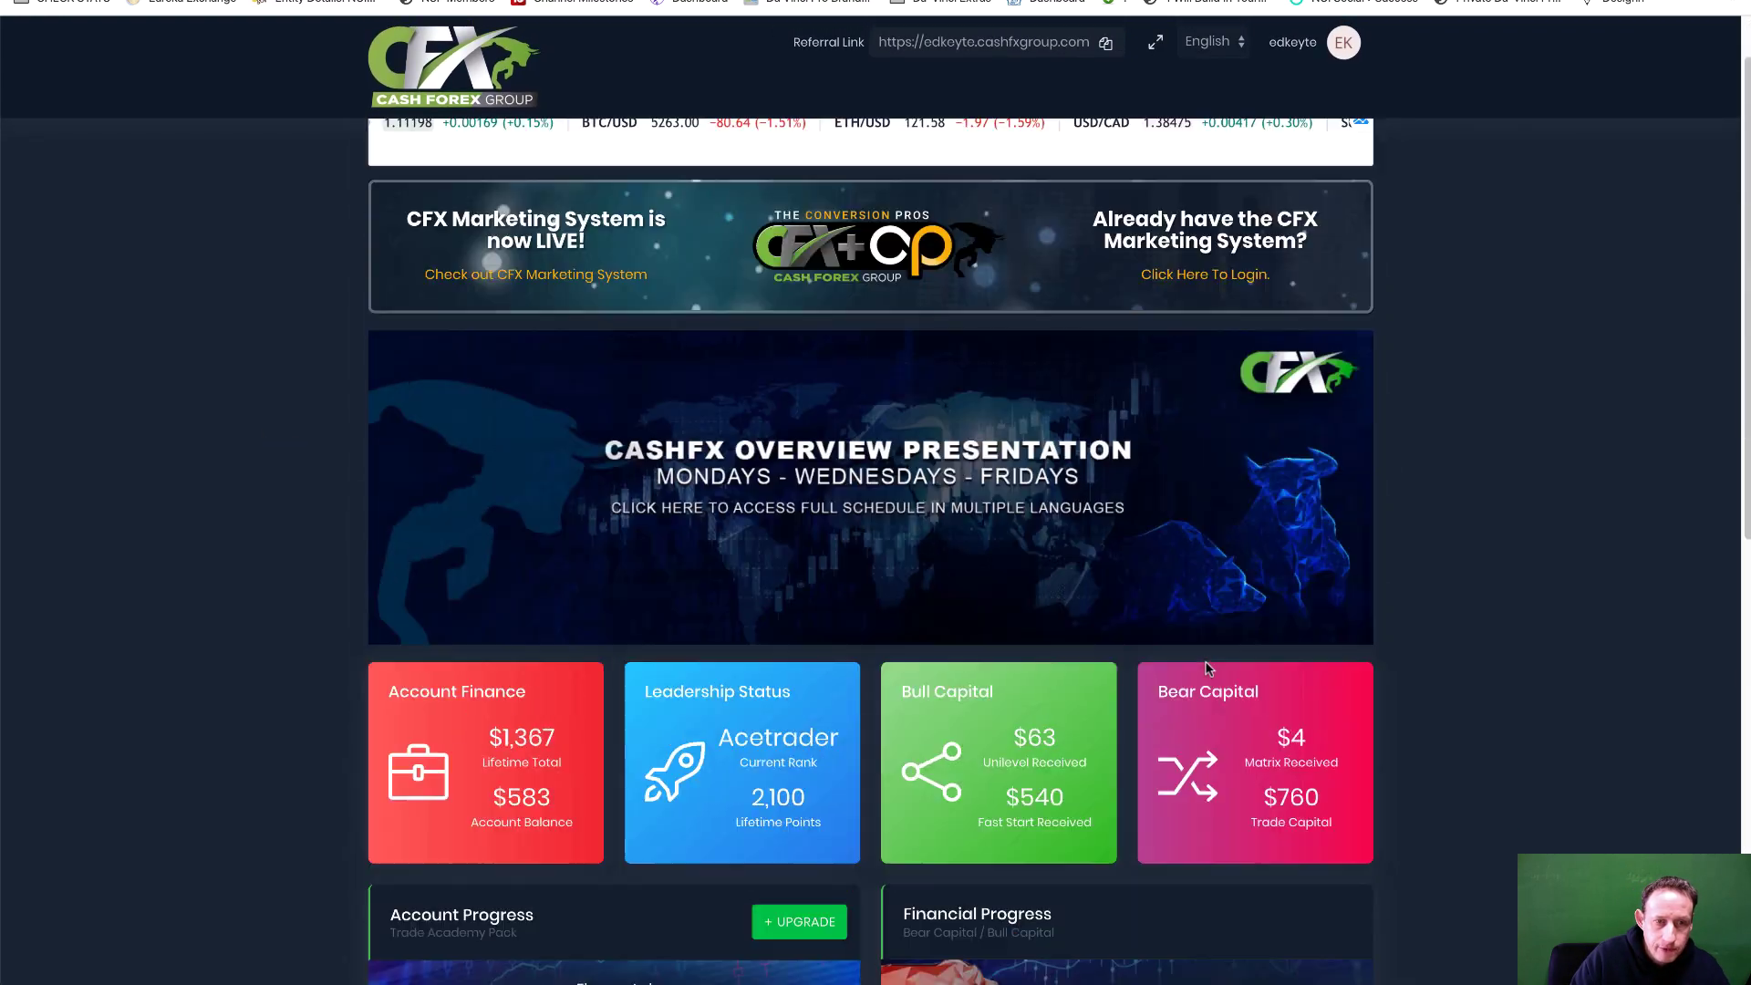